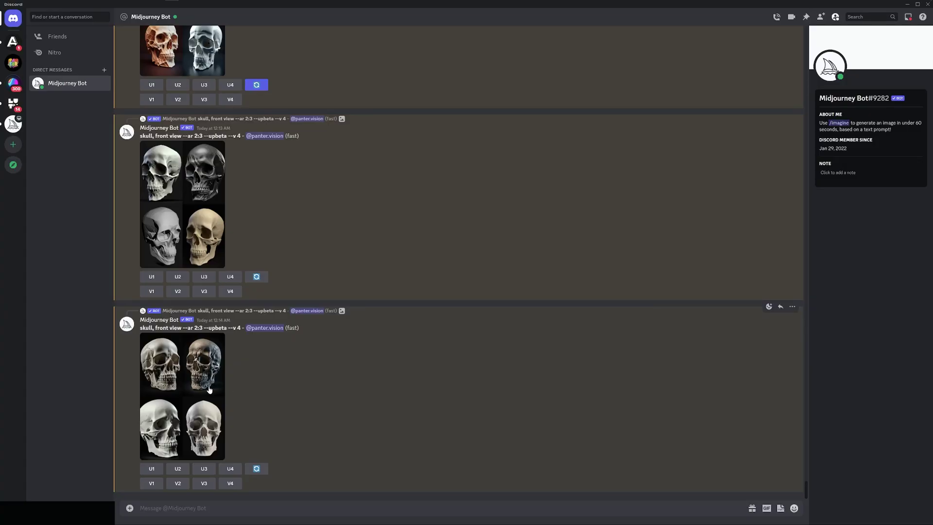
Step: Preview the latest skull grid enlarged, then look over the last prompt's text
{"action": "left_click", "coordinate": [199, 389]}
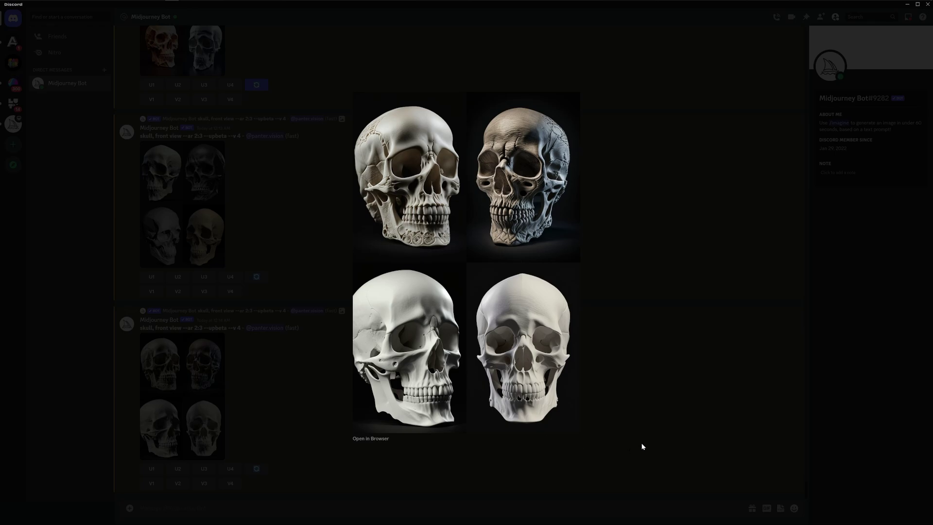
{"action": "left_click", "coordinate": [634, 380]}
{"action": "left_click_drag", "start_coordinate": [141, 331], "coordinate": [193, 329]}
{"action": "left_click", "coordinate": [201, 329]}
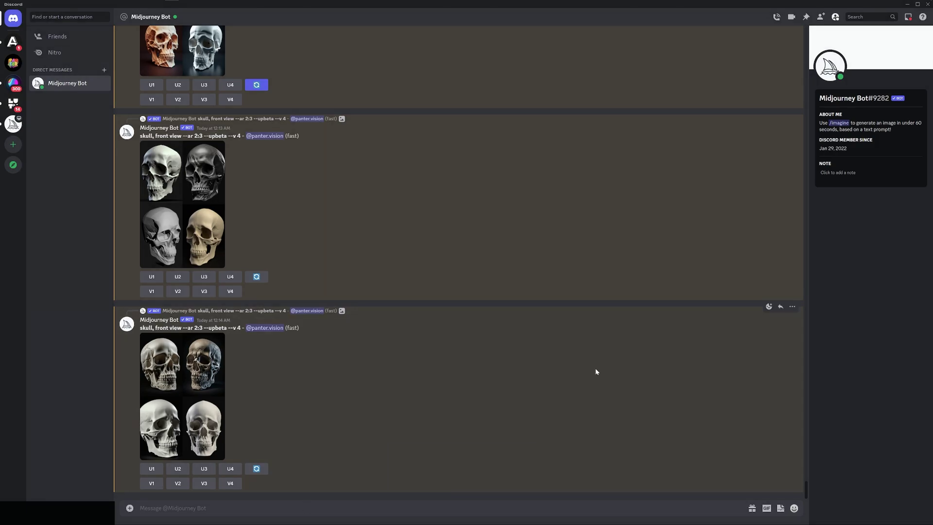
Step: Turn on Remix mode through the Midjourney /settings command
{"action": "type", "text": "/"}
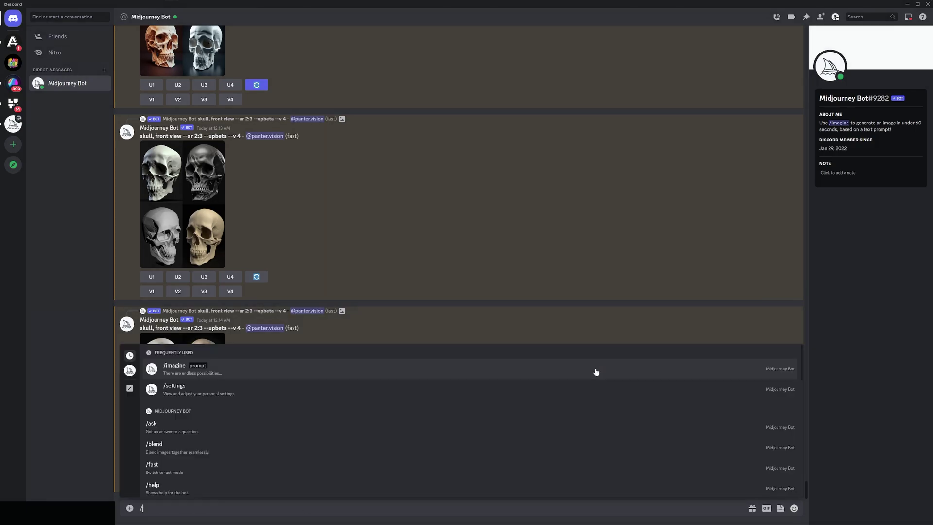
{"action": "type", "text": "settings"}
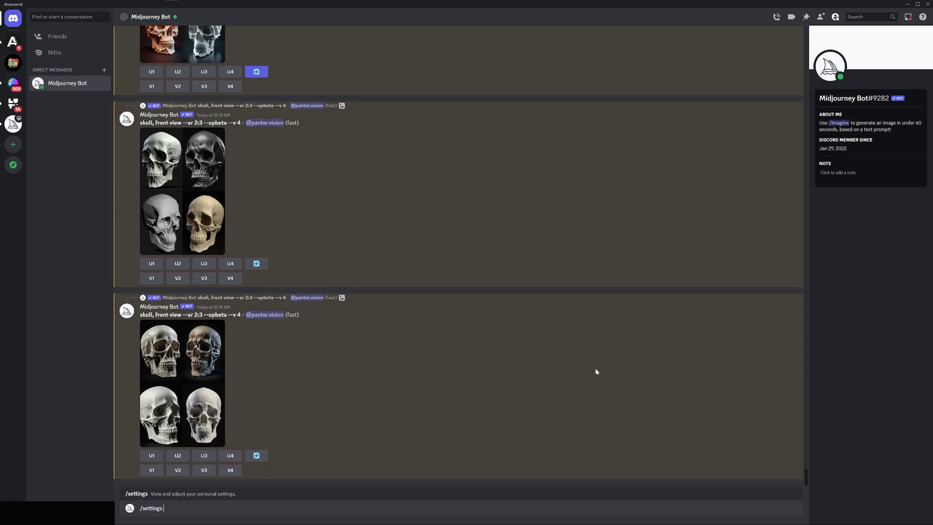
{"action": "key", "text": "Return"}
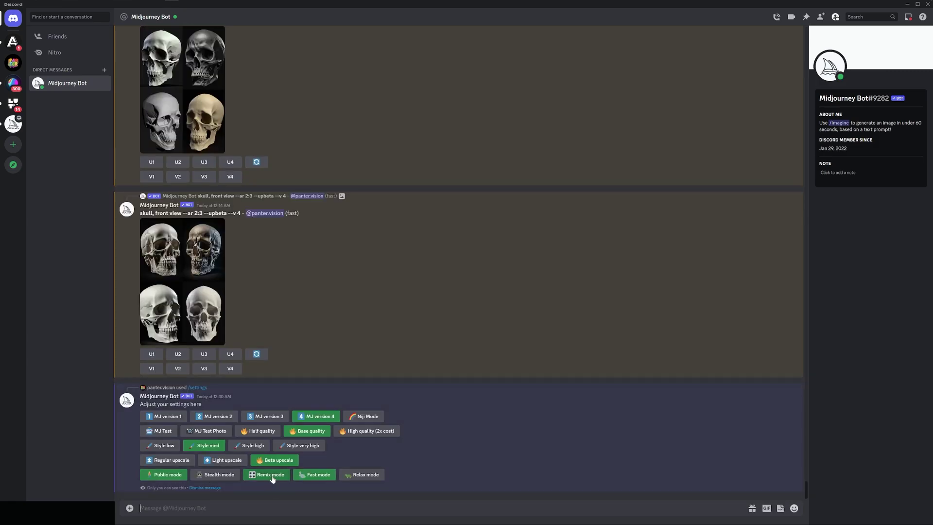
{"action": "left_click", "coordinate": [272, 479]}
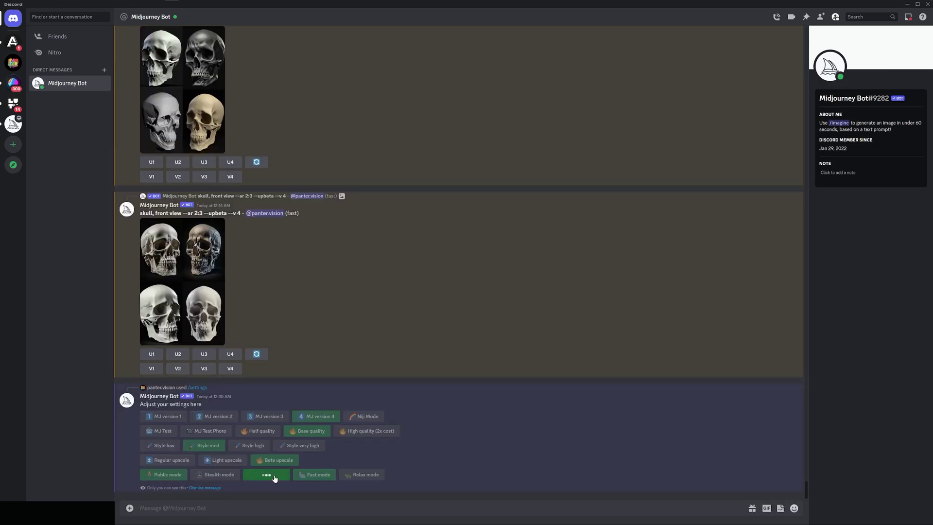
{"action": "left_click", "coordinate": [271, 479]}
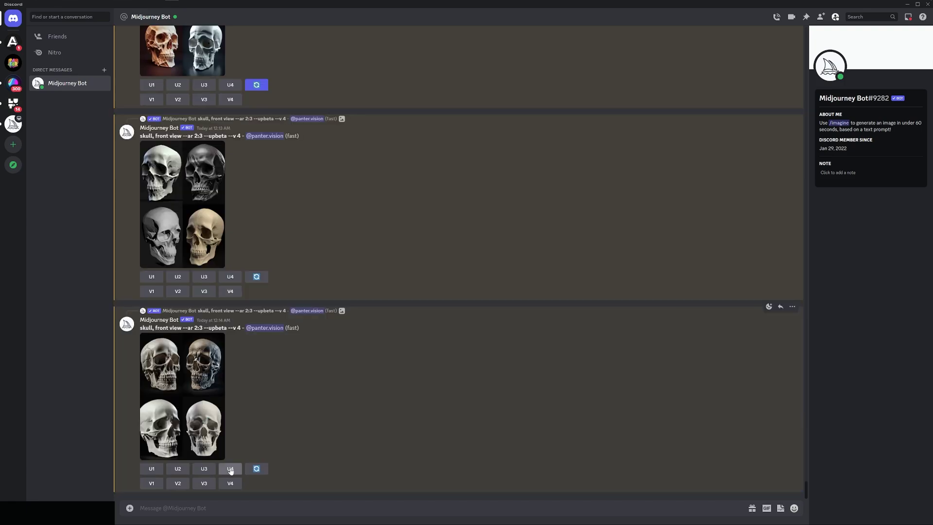
Step: Upscale skull #4 and submit its remix with ', decorated with candy' added after 'front view'
{"action": "left_click", "coordinate": [231, 469]}
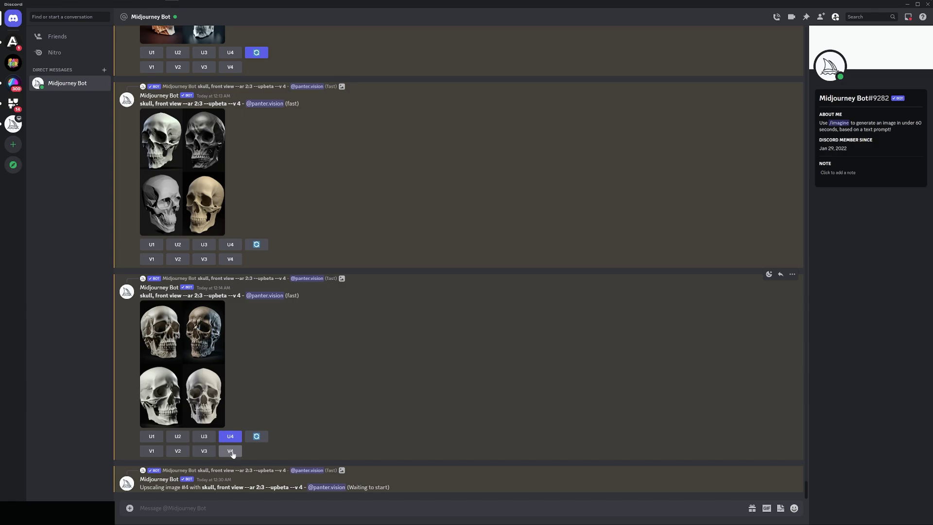
{"action": "left_click", "coordinate": [231, 452]}
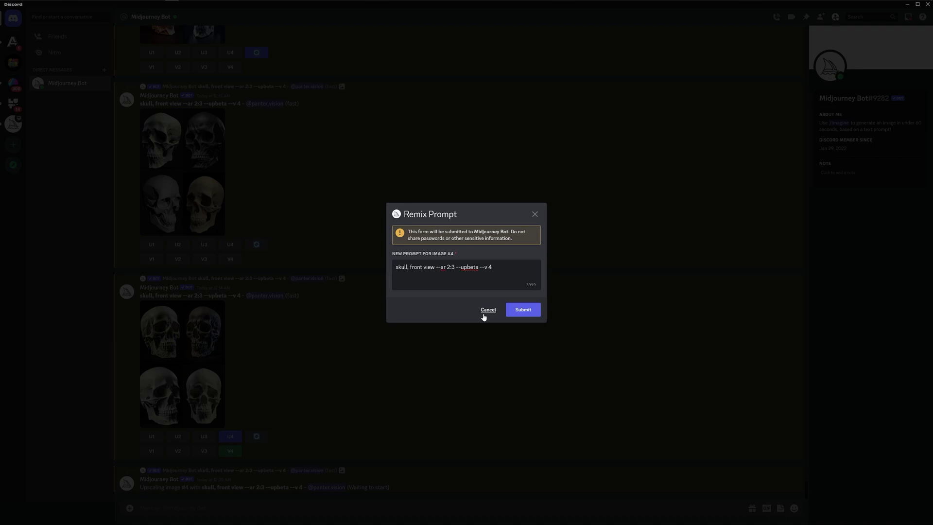
{"action": "type", "text": ", decorated "}
{"action": "type", "text": "with candy"}
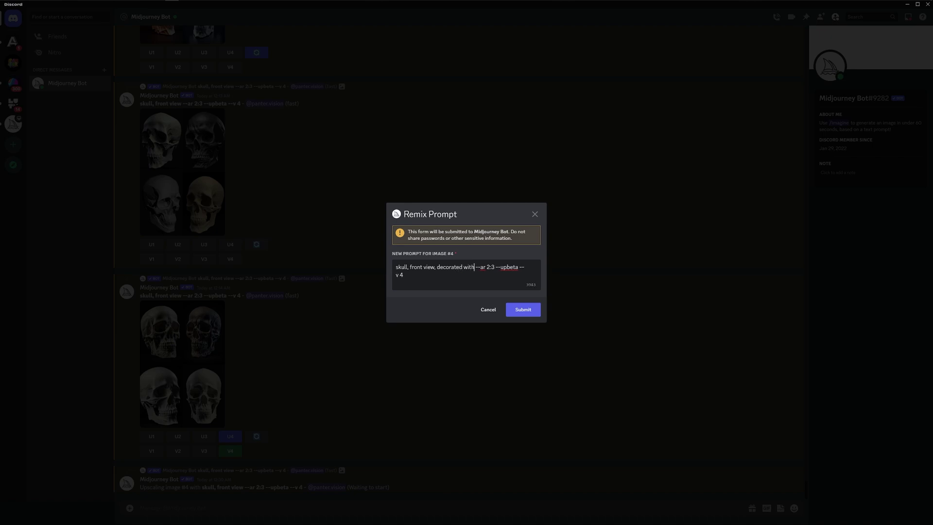
{"action": "left_click", "coordinate": [531, 311]}
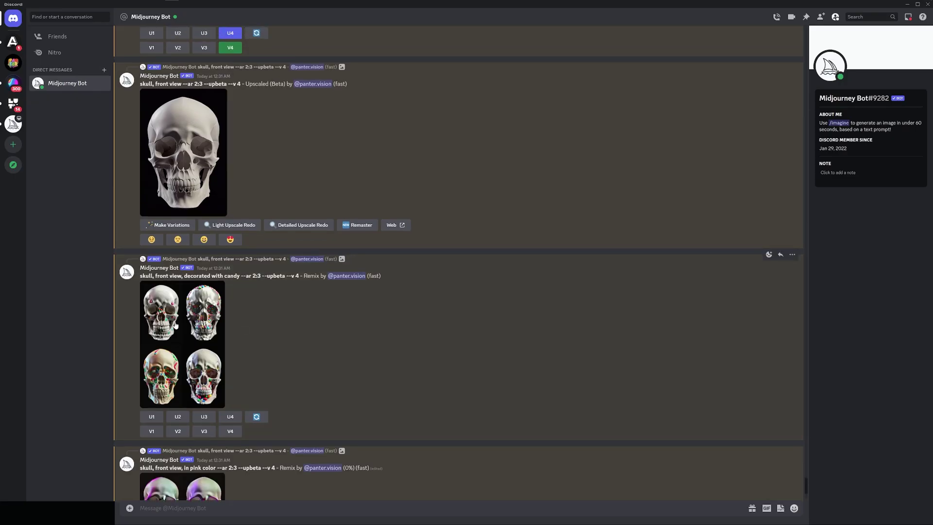
Step: Preview the finished candy skull grid enlarged, then scroll back up
{"action": "left_click", "coordinate": [185, 326]}
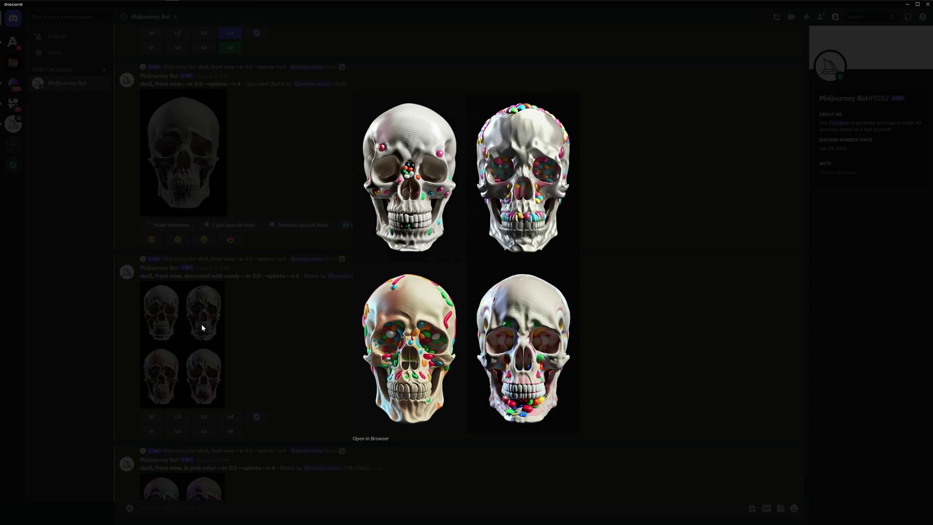
{"action": "left_click", "coordinate": [201, 324]}
{"action": "scroll", "coordinate": [257, 335], "scroll_direction": "up", "scroll_amount": 5}
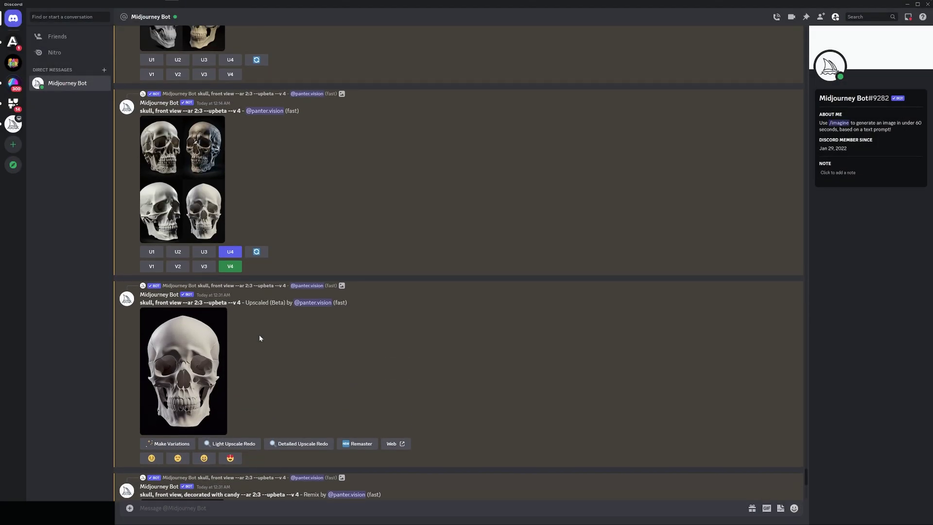
Step: Remix skull #4 with ', covered with melting gold' added to the prompt
{"action": "left_click", "coordinate": [233, 268]}
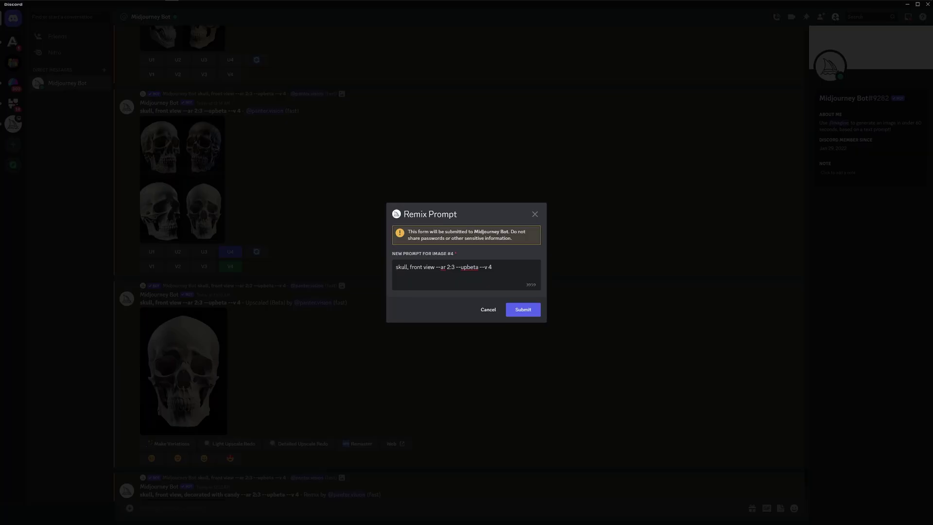
{"action": "type", "text": ", covered in"}
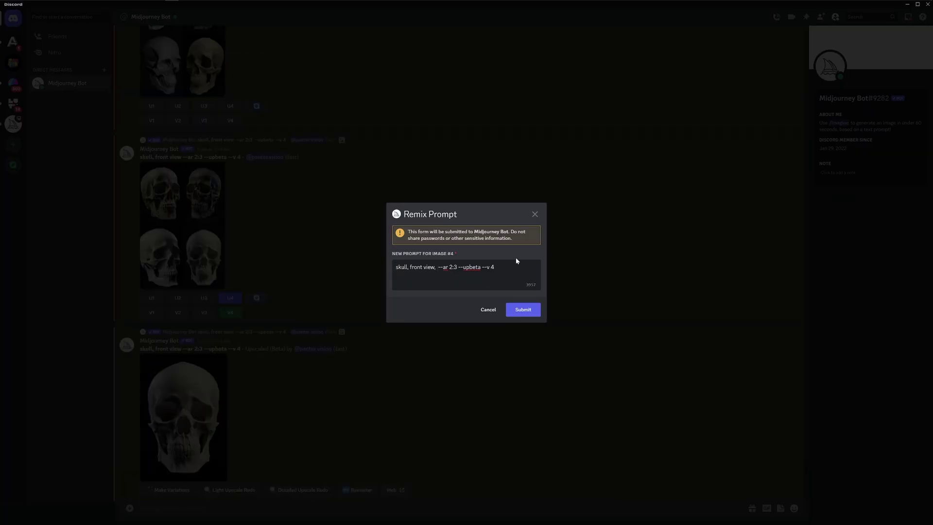
{"action": "key", "text": "BackSpace"}
{"action": "key", "text": "BackSpace"}
{"action": "key", "text": "BackSpace"}
{"action": "type", "text": "with melting gold"}
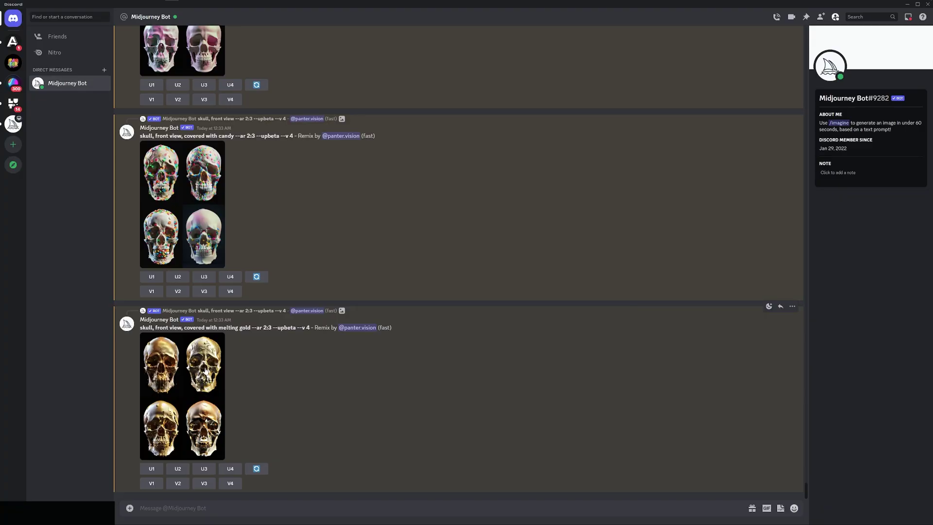
Step: Preview the melting-gold skull grid and reopen the remix prompt for skull #4
{"action": "left_click", "coordinate": [205, 370]}
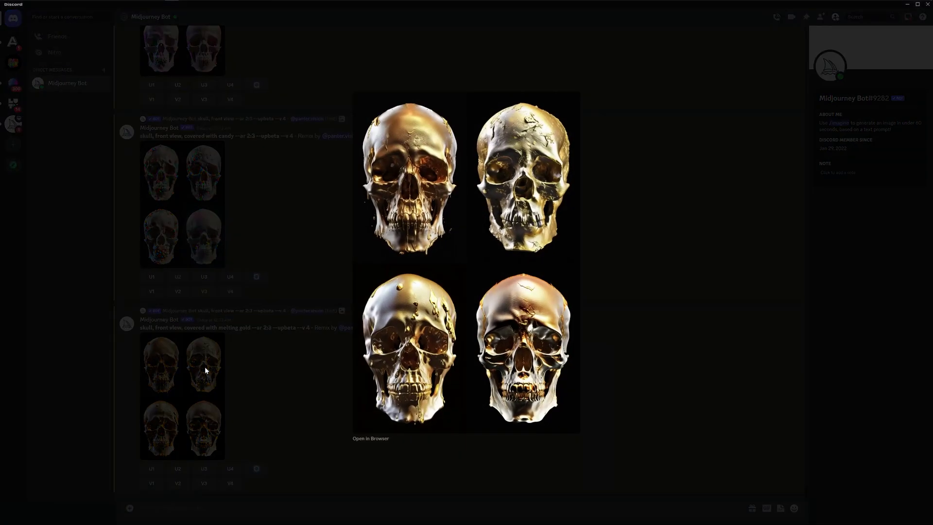
{"action": "left_click", "coordinate": [206, 367]}
{"action": "scroll", "coordinate": [290, 400], "scroll_direction": "up", "scroll_amount": 10}
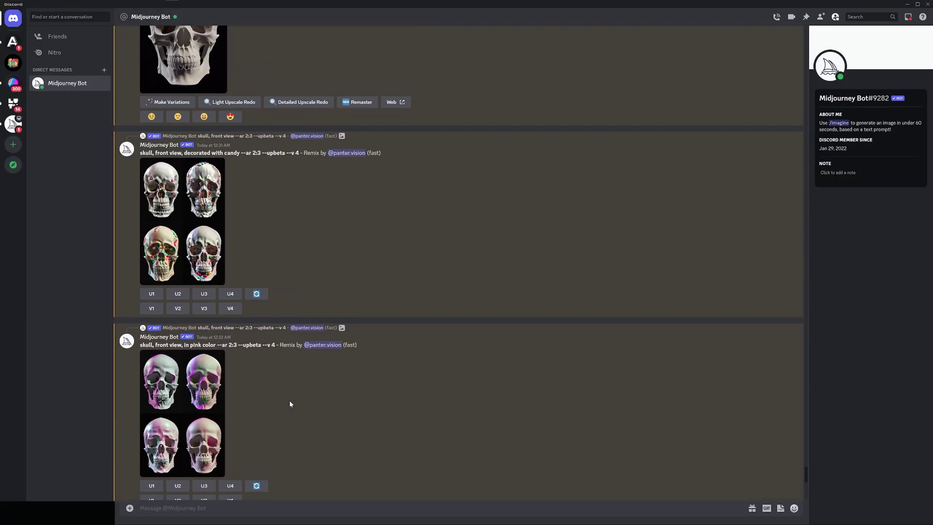
{"action": "scroll", "coordinate": [266, 358], "scroll_direction": "up", "scroll_amount": 2}
{"action": "left_click", "coordinate": [231, 216]}
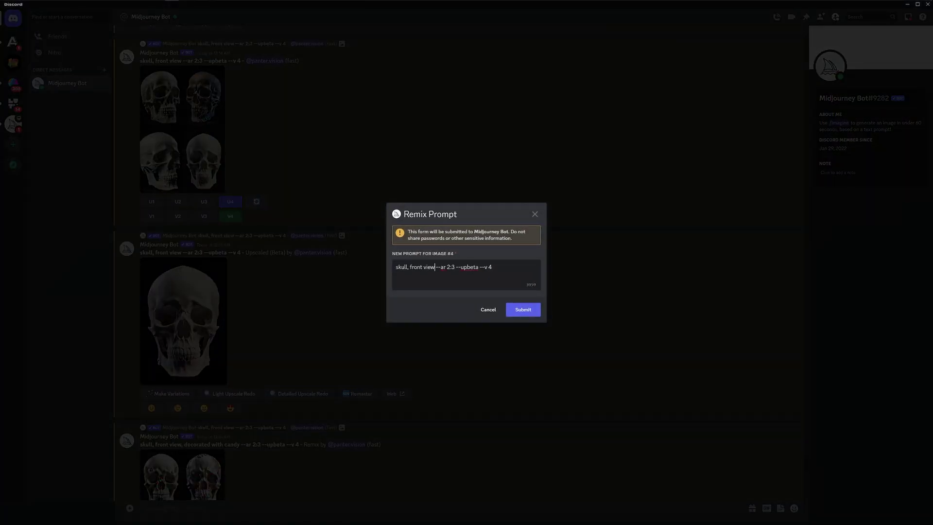
Step: Submit the edited remix, then a cyberpunk remix of skull #4
{"action": "type", "text": ","}
{"action": "left_click", "coordinate": [523, 310]}
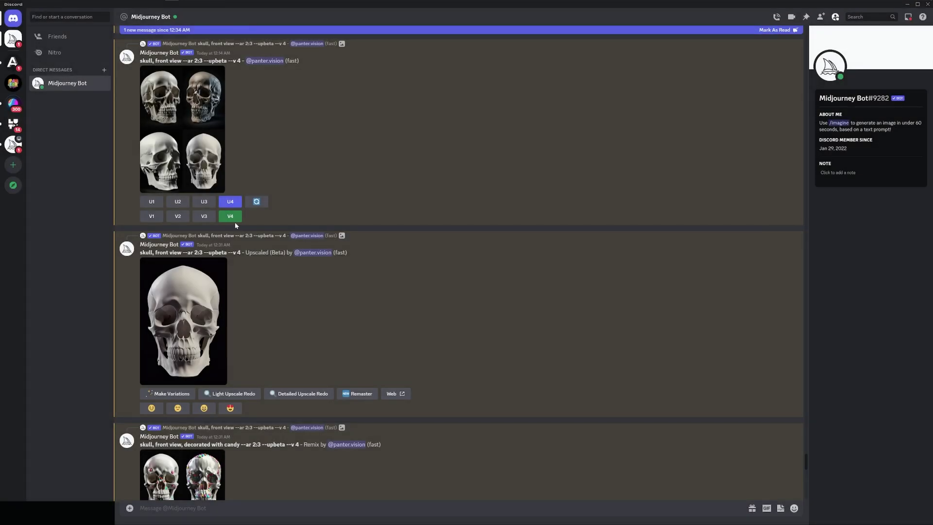
{"action": "left_click", "coordinate": [232, 218]}
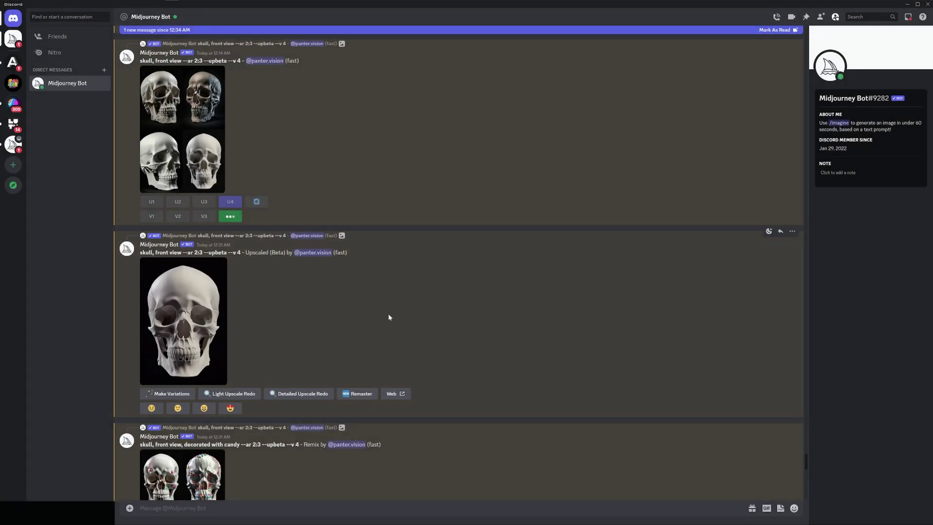
{"action": "type", "text": ", cyberpunk"}
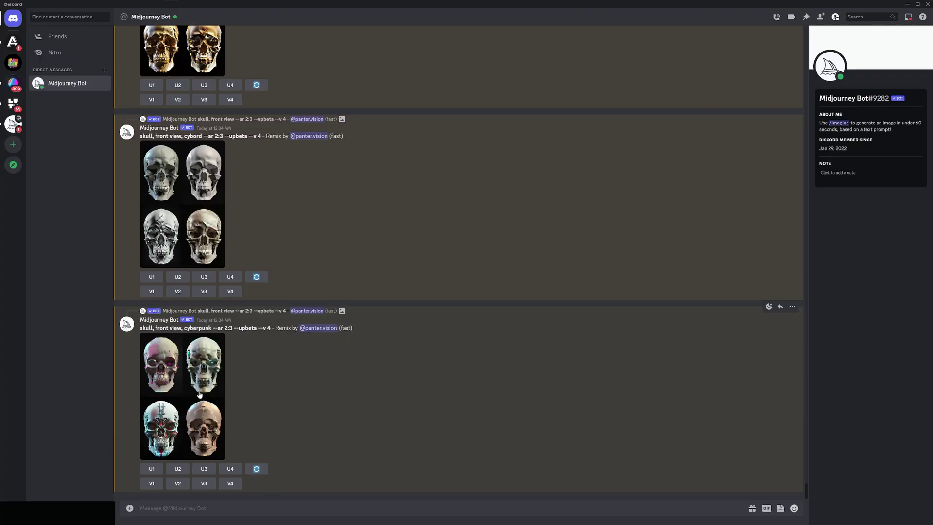
{"action": "left_click", "coordinate": [200, 395]}
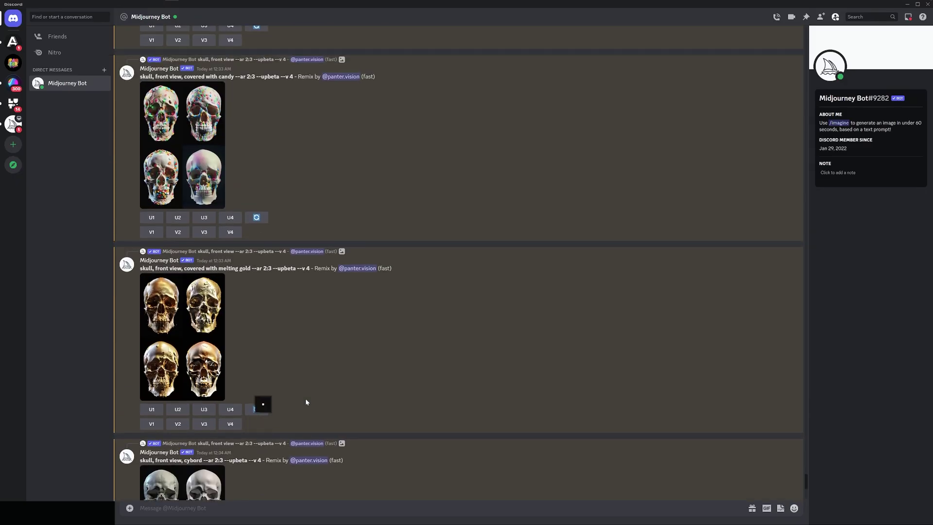
Step: Remix skull #4 with ', classical realism' inserted after 'front view'
{"action": "scroll", "coordinate": [305, 398], "scroll_direction": "up", "scroll_amount": 4}
{"action": "scroll", "coordinate": [257, 386], "scroll_direction": "up", "scroll_amount": 5}
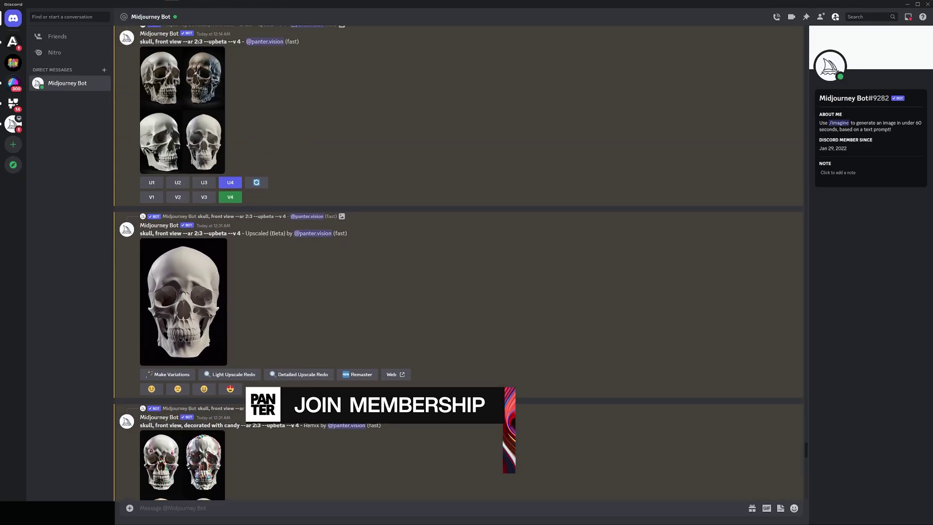
{"action": "left_click", "coordinate": [231, 270]}
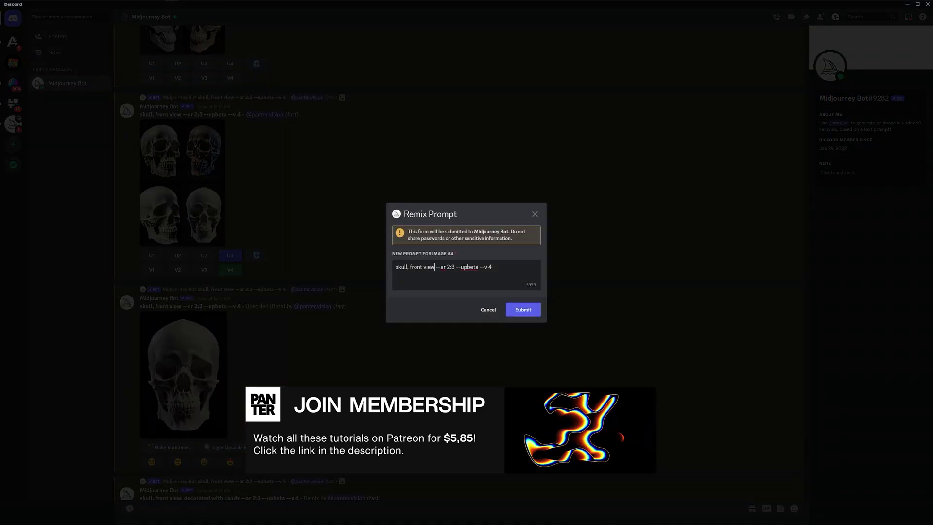
{"action": "left_click", "coordinate": [436, 267]}
{"action": "type", "text": ", classical re"}
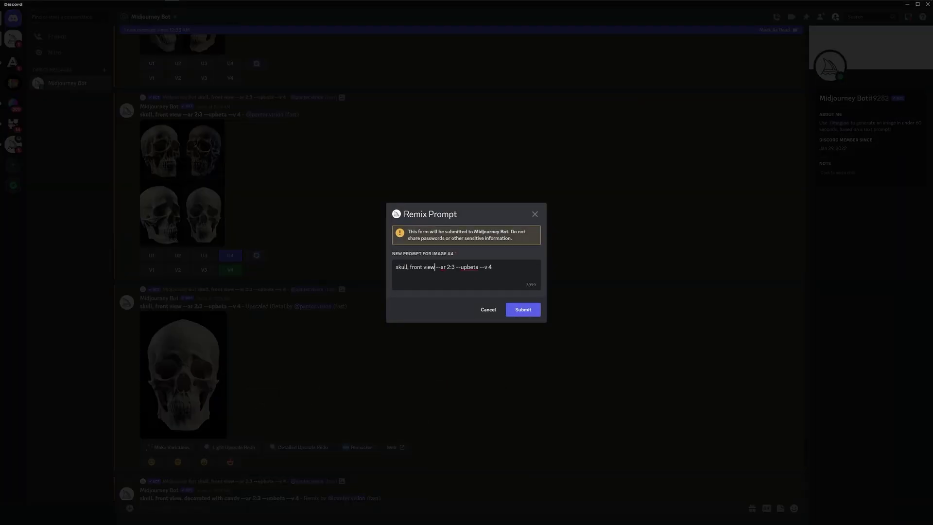
{"action": "left_click", "coordinate": [533, 309]}
Step: Remix skull #4 with ', weirdcore' and preview the weirdcore grid enlarged
{"action": "left_click", "coordinate": [231, 270]}
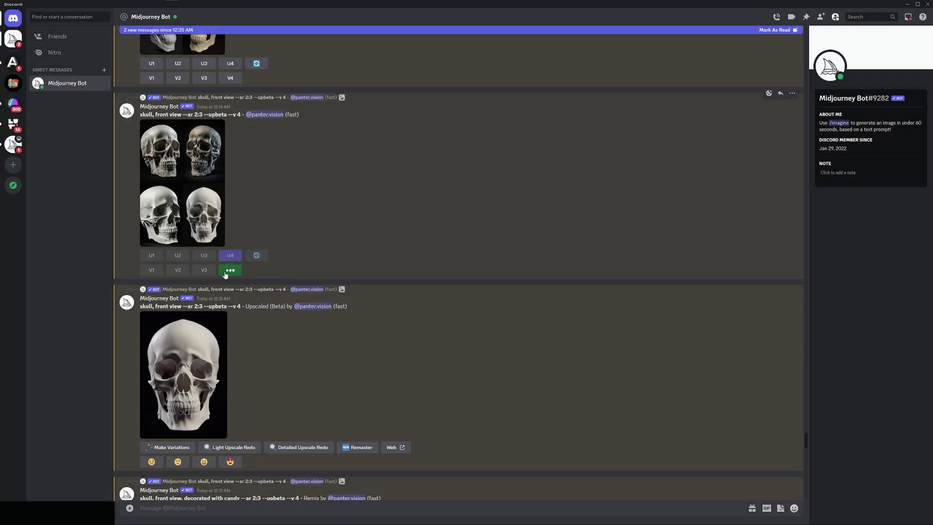
{"action": "type", "text": ", weirdcore"}
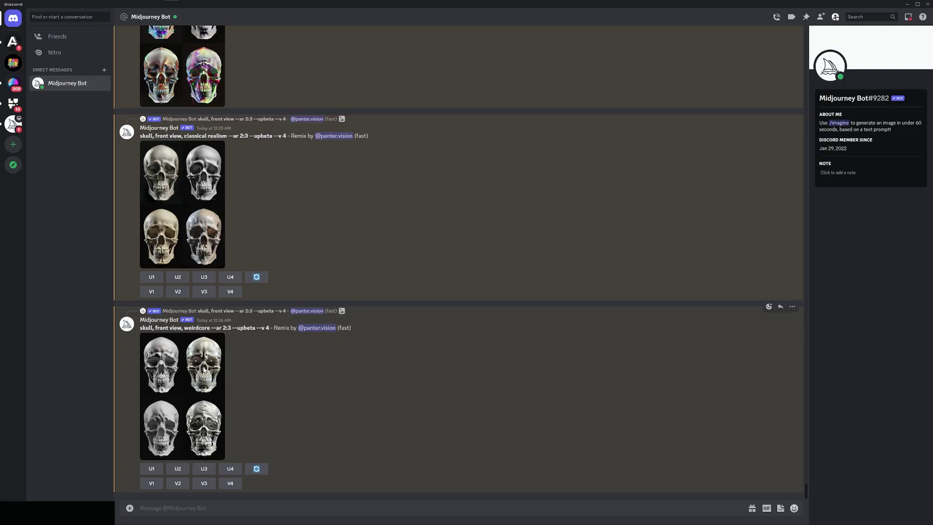
{"action": "left_click", "coordinate": [203, 366]}
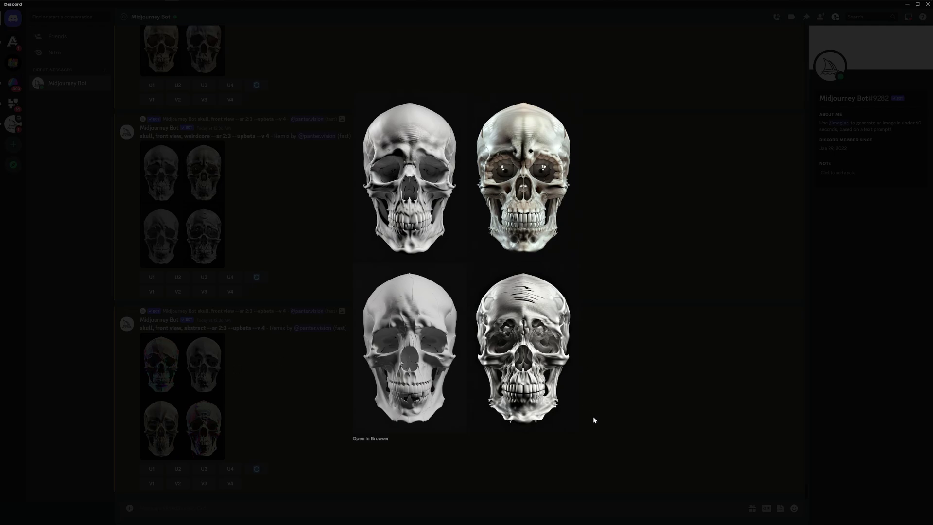
{"action": "left_click", "coordinate": [644, 424]}
Step: Preview the finished abstract skull grid up close
{"action": "left_click", "coordinate": [215, 383]}
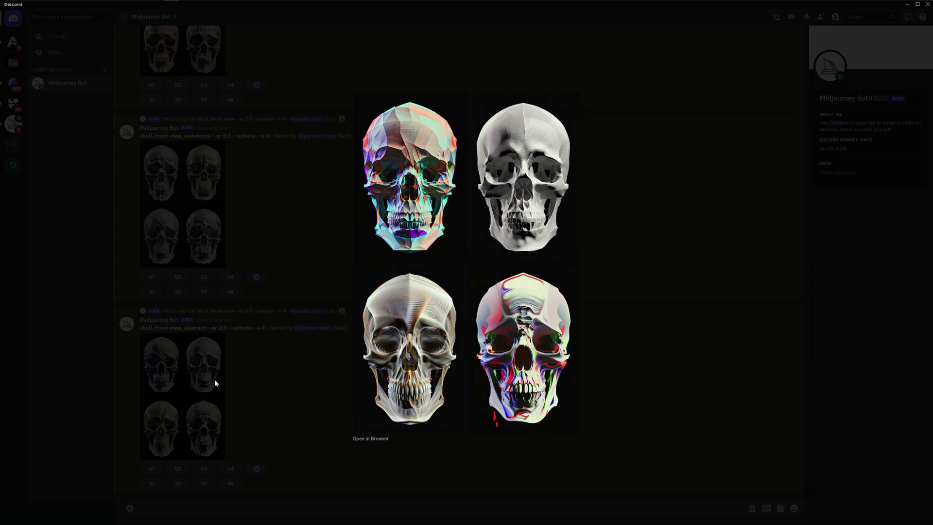
{"action": "left_click", "coordinate": [256, 384]}
{"action": "scroll", "coordinate": [322, 402], "scroll_direction": "up", "scroll_amount": 10}
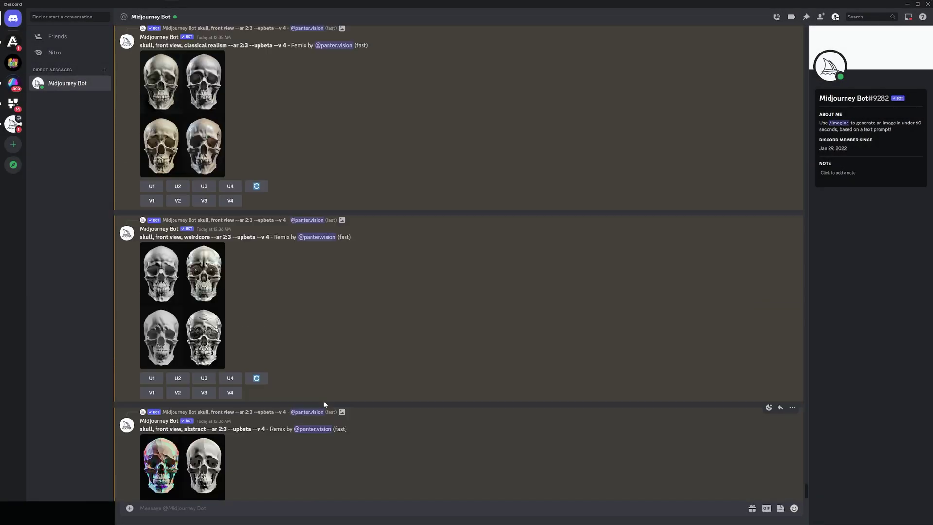
{"action": "scroll", "coordinate": [320, 397], "scroll_direction": "down", "scroll_amount": 10}
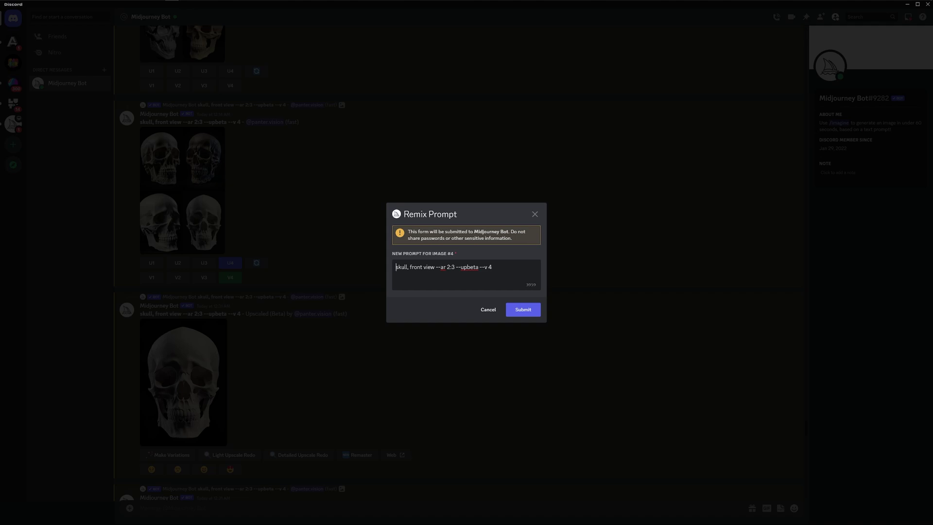
Step: Submit retrowave, ornate and chaotic remixes of skull #4, one after another
{"action": "type", "text": ", retrowave"}
{"action": "left_click", "coordinate": [523, 311]}
{"action": "left_click", "coordinate": [230, 278]}
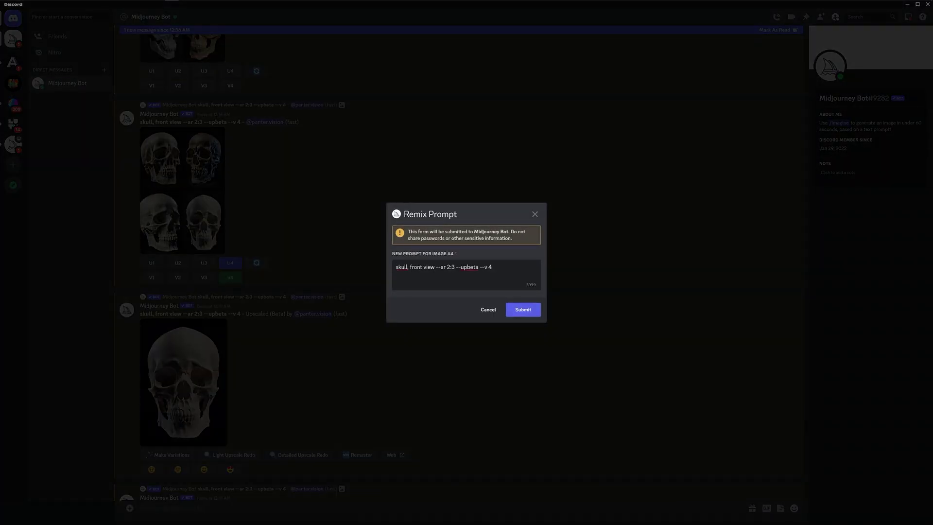
{"action": "type", "text": ", ornate"}
{"action": "left_click", "coordinate": [524, 311]}
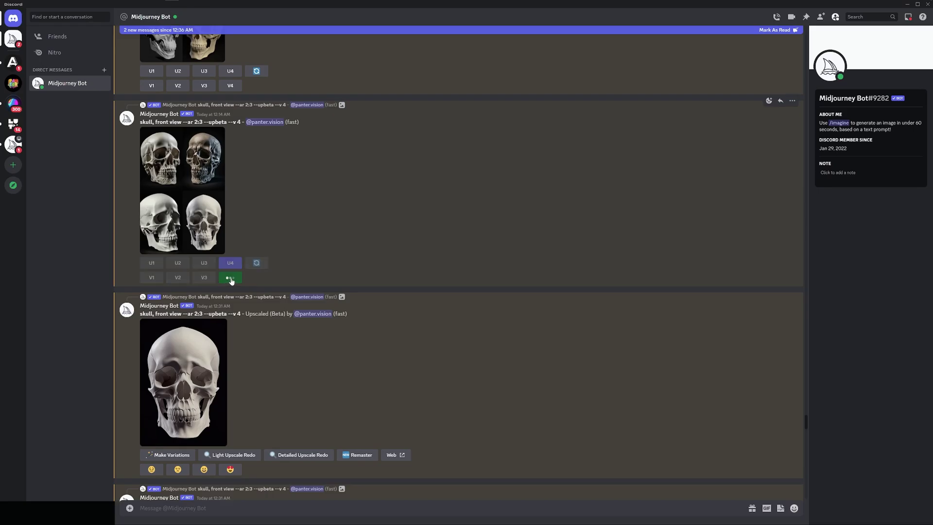
{"action": "left_click", "coordinate": [230, 279]}
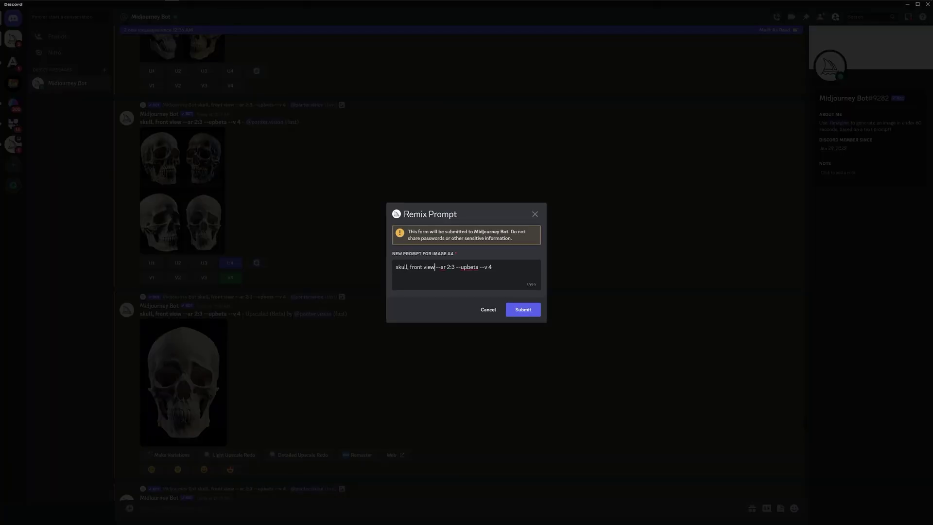
{"action": "type", "text": ", chaotic"}
{"action": "left_click", "coordinate": [517, 312]}
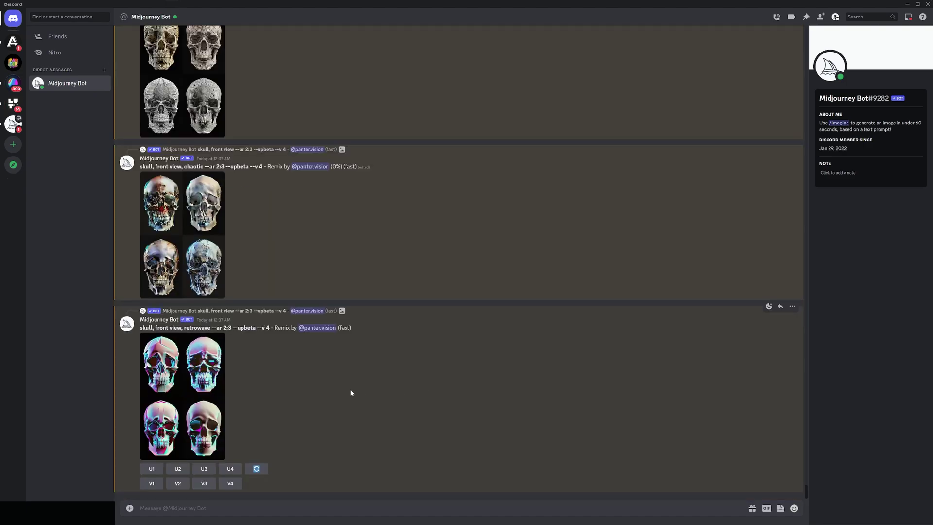
Step: Enlarge and close the finished retrowave and ornate skull grids
{"action": "scroll", "coordinate": [352, 393], "scroll_direction": "up", "scroll_amount": 3}
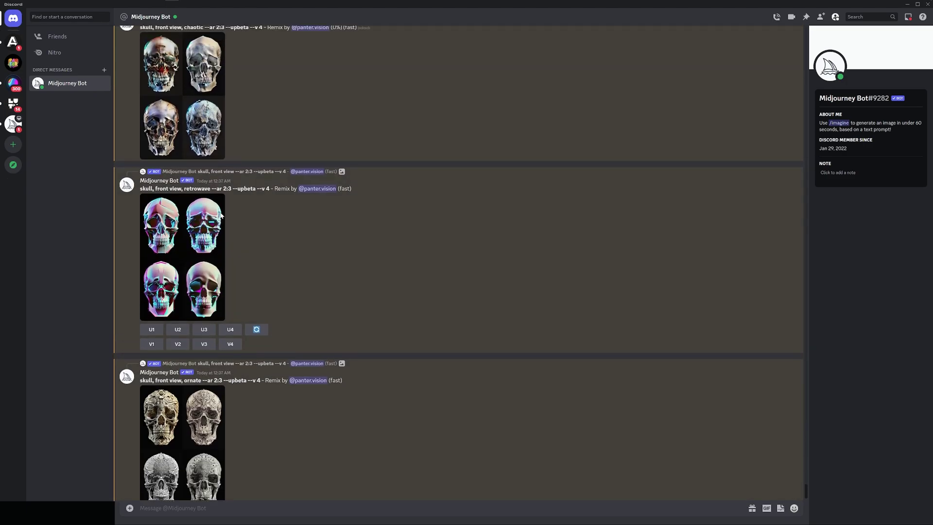
{"action": "left_click", "coordinate": [197, 264]}
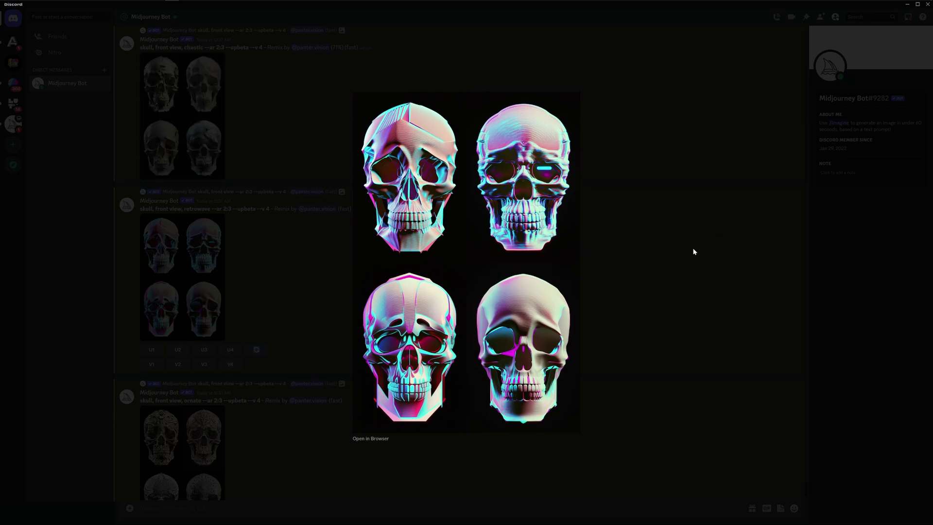
{"action": "left_click", "coordinate": [694, 252]}
{"action": "left_click", "coordinate": [202, 173]}
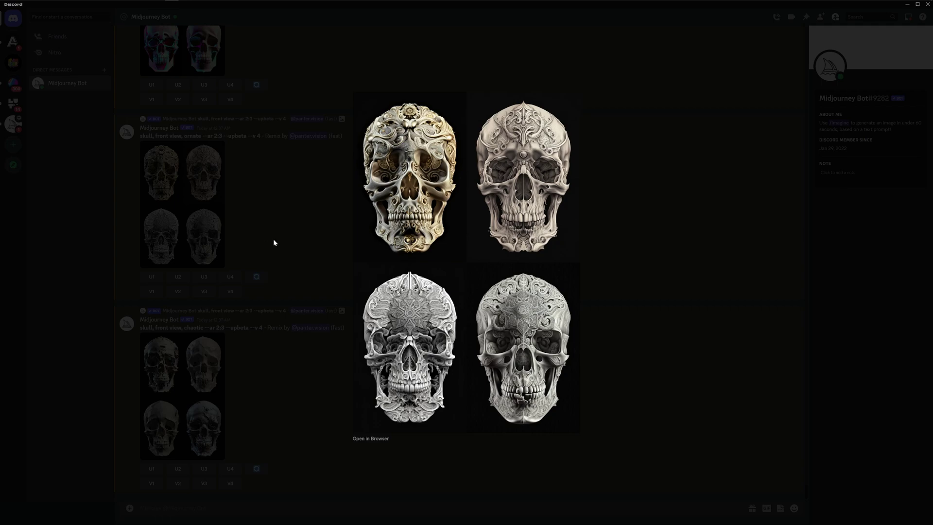
{"action": "left_click", "coordinate": [322, 263]}
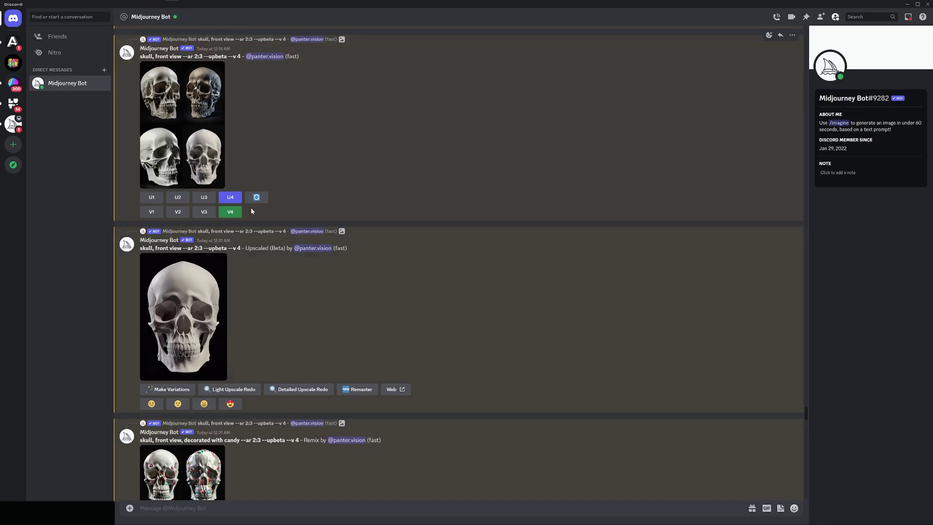
Step: Queue remixes of skull #4 with ', psychedelic design' and ', colorful' added
{"action": "left_click", "coordinate": [230, 212]}
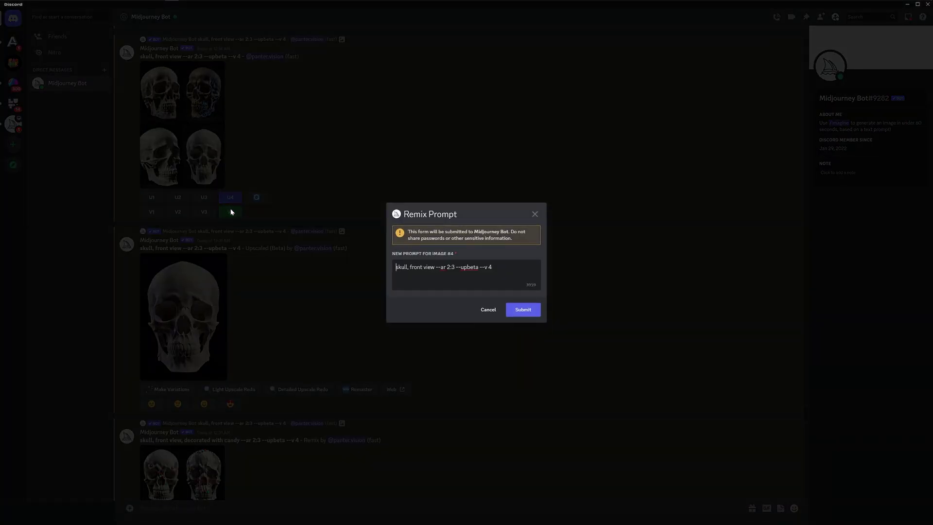
{"action": "type", "text": ", psychedelic design"}
{"action": "left_click", "coordinate": [520, 313]}
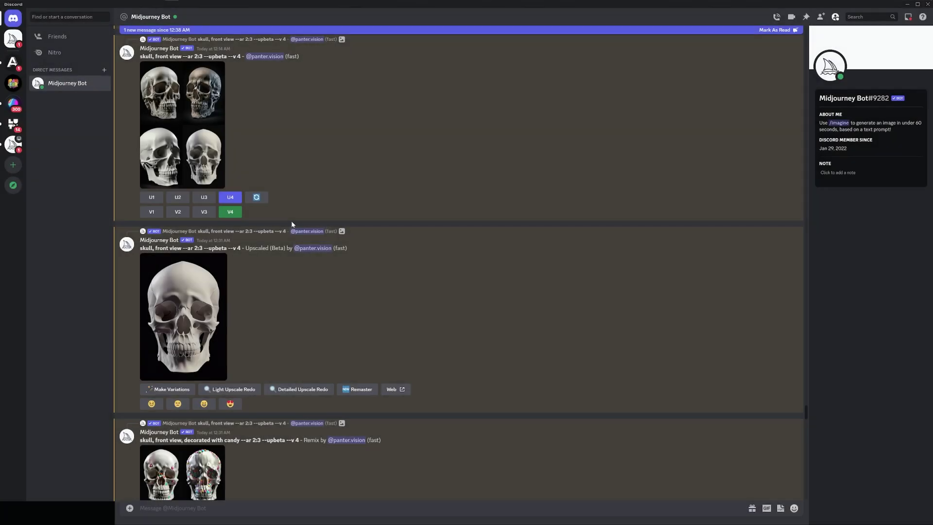
{"action": "left_click", "coordinate": [231, 212]}
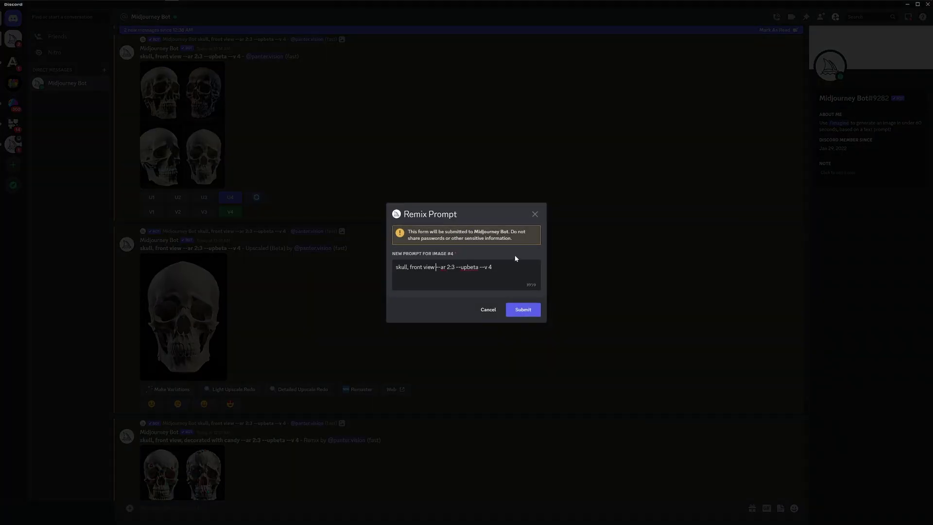
{"action": "type", "text": ", colorful"}
{"action": "left_click", "coordinate": [523, 310]}
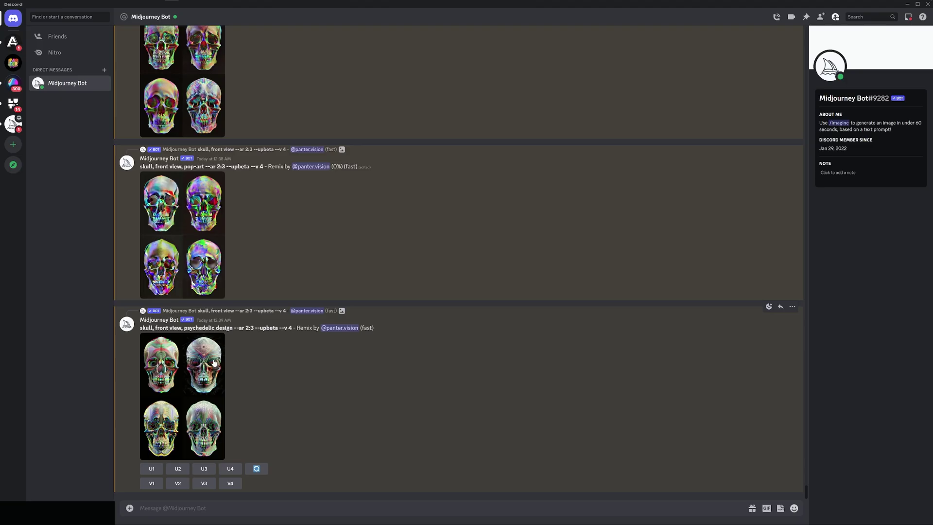
Step: Enlarge and close the psychedelic and pop-art skull grids
{"action": "left_click", "coordinate": [215, 363]}
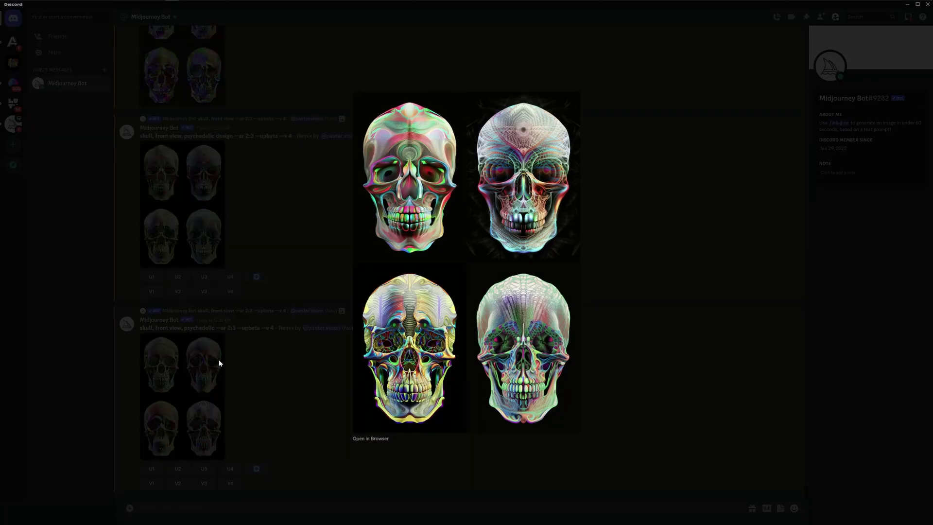
{"action": "left_click", "coordinate": [257, 365]}
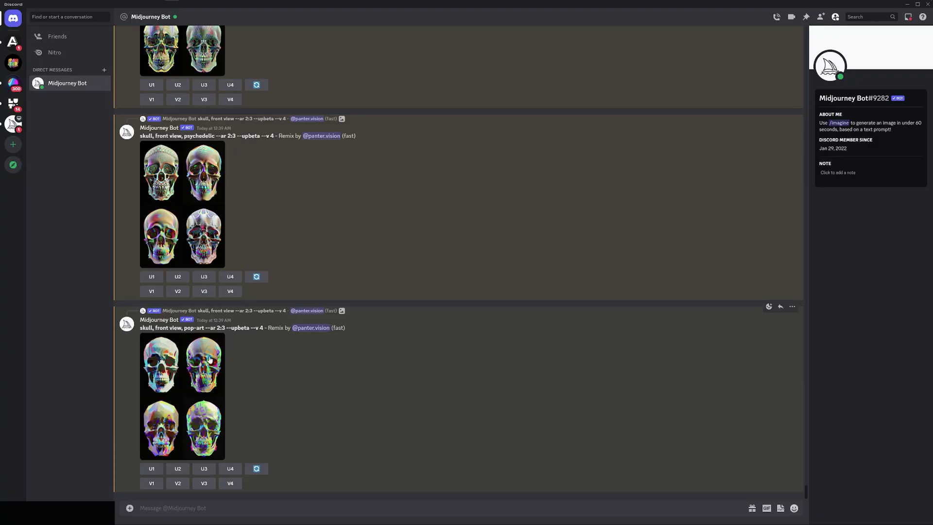
{"action": "left_click", "coordinate": [207, 386]}
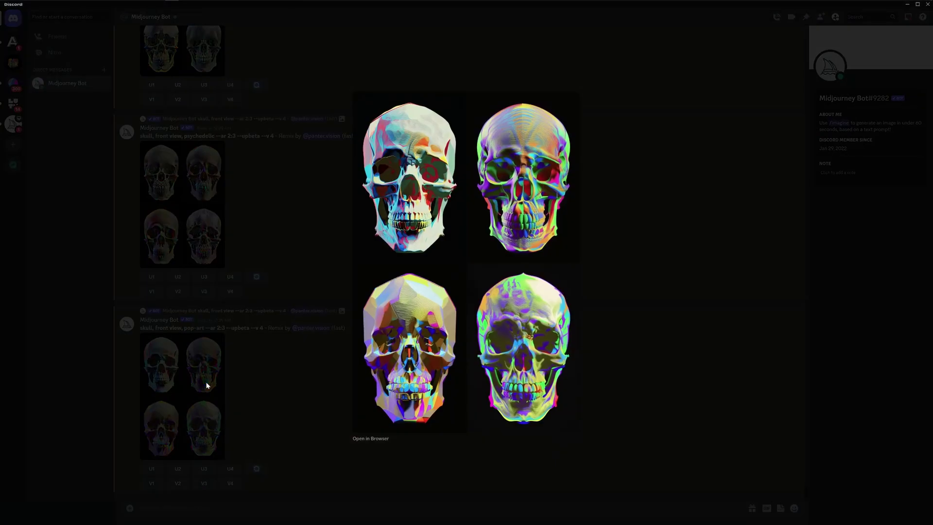
{"action": "left_click", "coordinate": [316, 421]}
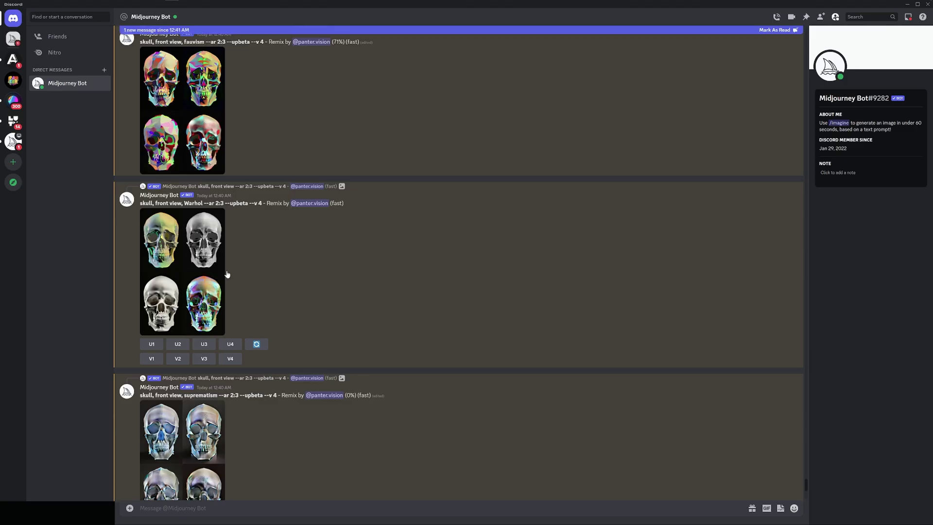
Step: Inspect the Warhol and fauvism grids, leaving the suprematism grid enlarged
{"action": "left_click", "coordinate": [213, 269]}
{"action": "left_click", "coordinate": [261, 329]}
{"action": "left_click", "coordinate": [201, 312]}
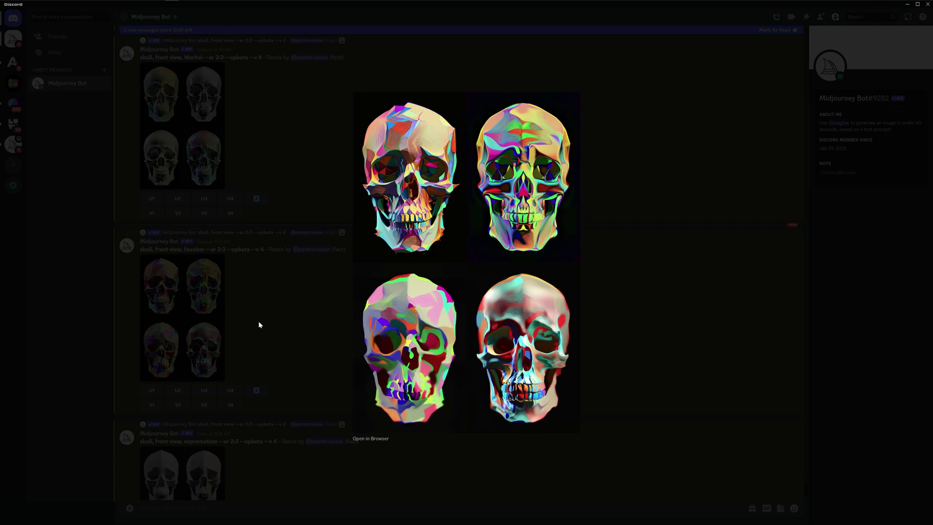
{"action": "left_click", "coordinate": [260, 325]}
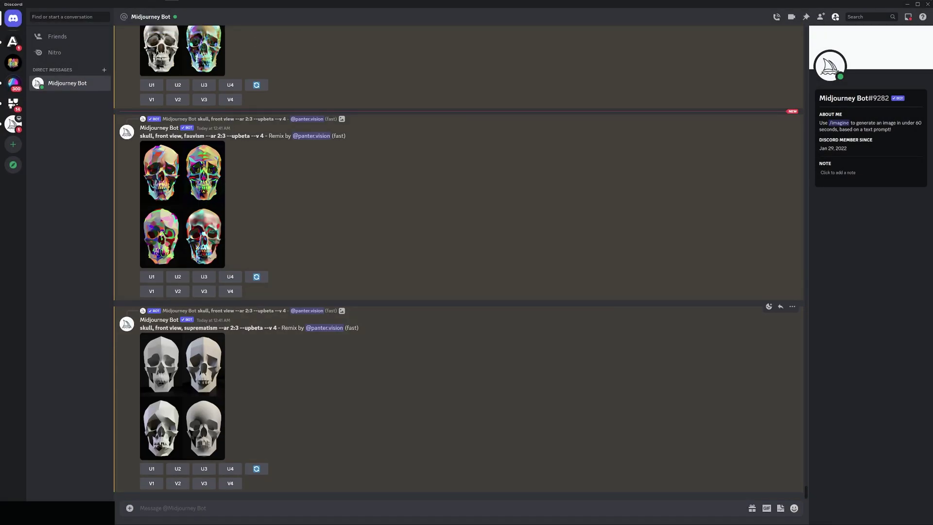
{"action": "left_click", "coordinate": [214, 362]}
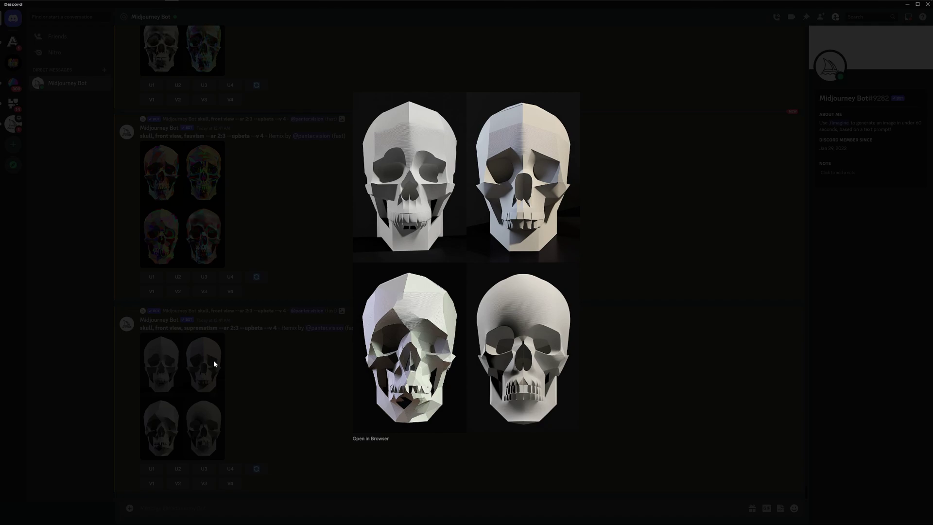
Step: Close the suprematism view, then inspect the baroque and rococo skull grids full size
{"action": "left_click", "coordinate": [214, 360]}
{"action": "scroll", "coordinate": [204, 330], "scroll_direction": "down", "scroll_amount": 5}
{"action": "left_click", "coordinate": [185, 292]}
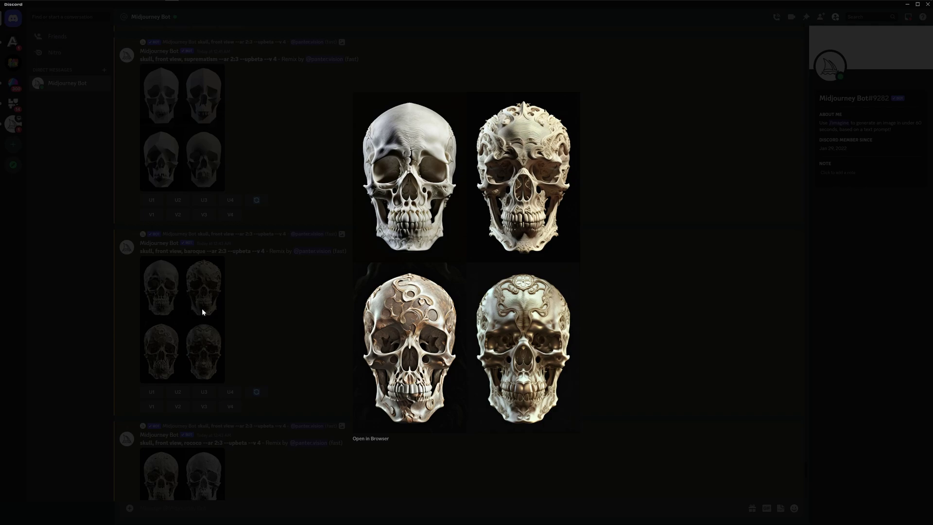
{"action": "left_click", "coordinate": [250, 367]}
{"action": "scroll", "coordinate": [262, 365], "scroll_direction": "down", "scroll_amount": 3}
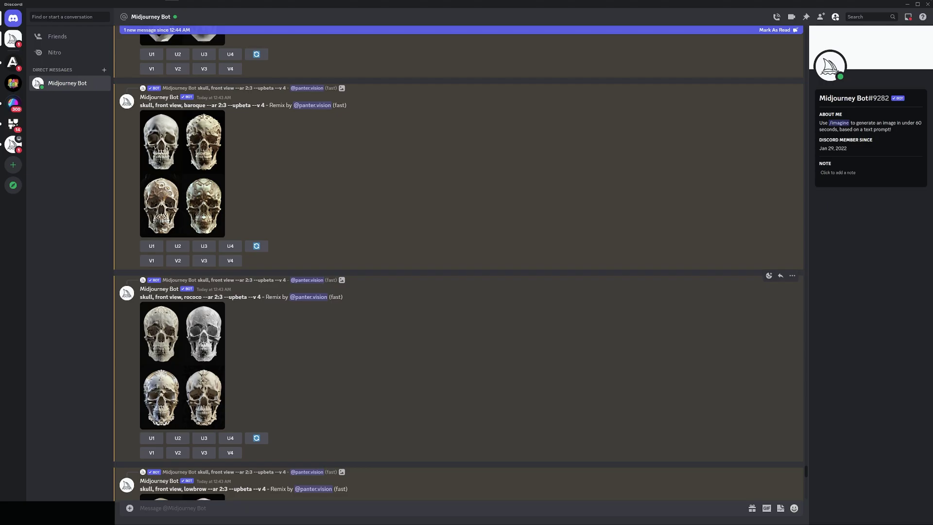
{"action": "left_click", "coordinate": [205, 336]}
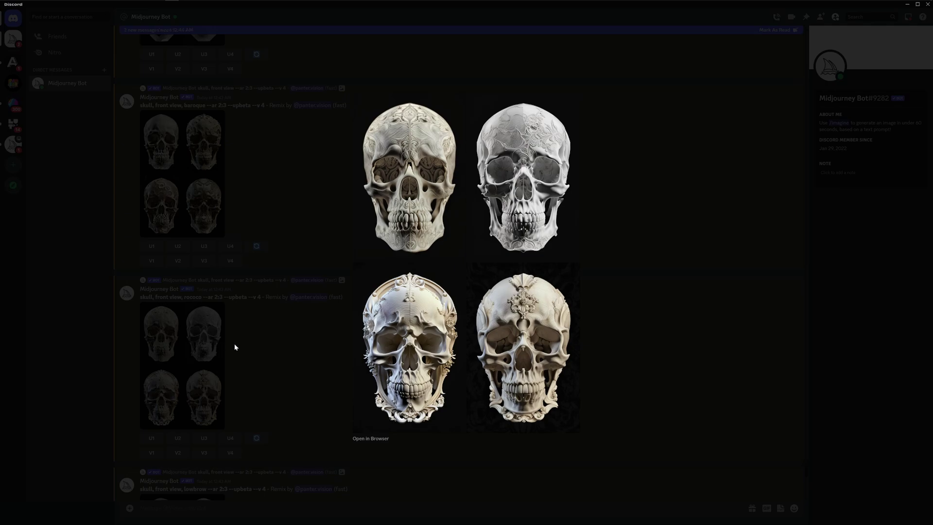
{"action": "left_click", "coordinate": [234, 350]}
{"action": "scroll", "coordinate": [265, 348], "scroll_direction": "down", "scroll_amount": 4}
Step: Inspect the lowbrow, brocade and Van Dyck skull grids full size, closing each
{"action": "left_click", "coordinate": [217, 355]}
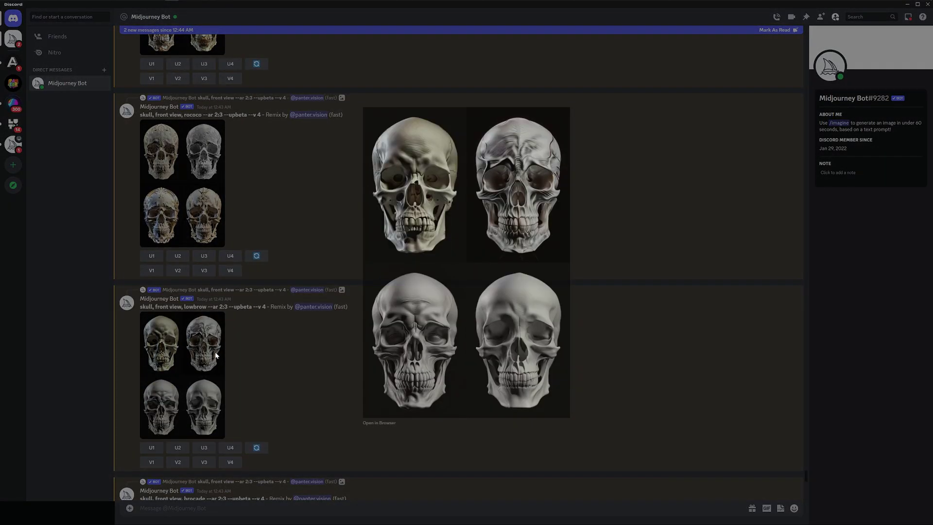
{"action": "left_click", "coordinate": [215, 352]}
{"action": "scroll", "coordinate": [204, 346], "scroll_direction": "down", "scroll_amount": 5}
{"action": "left_click", "coordinate": [195, 341]}
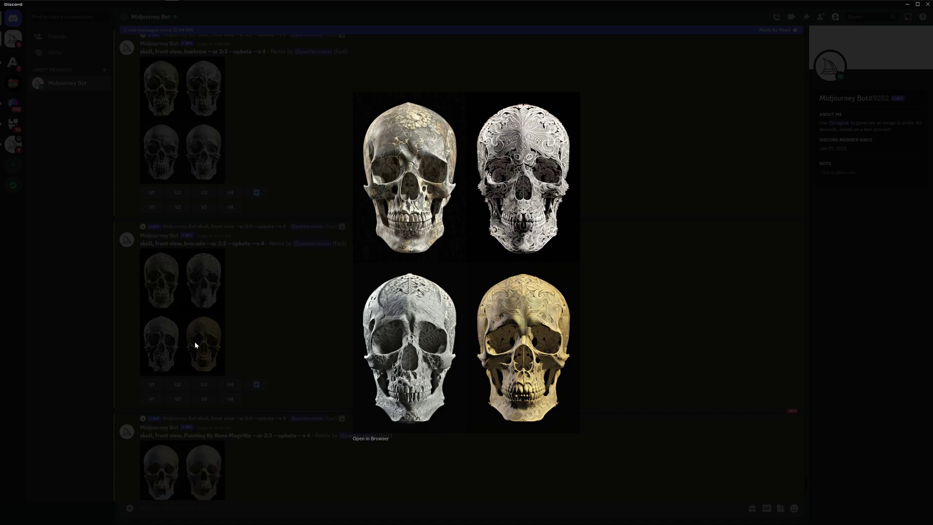
{"action": "left_click", "coordinate": [195, 341]}
{"action": "scroll", "coordinate": [204, 345], "scroll_direction": "down", "scroll_amount": 3}
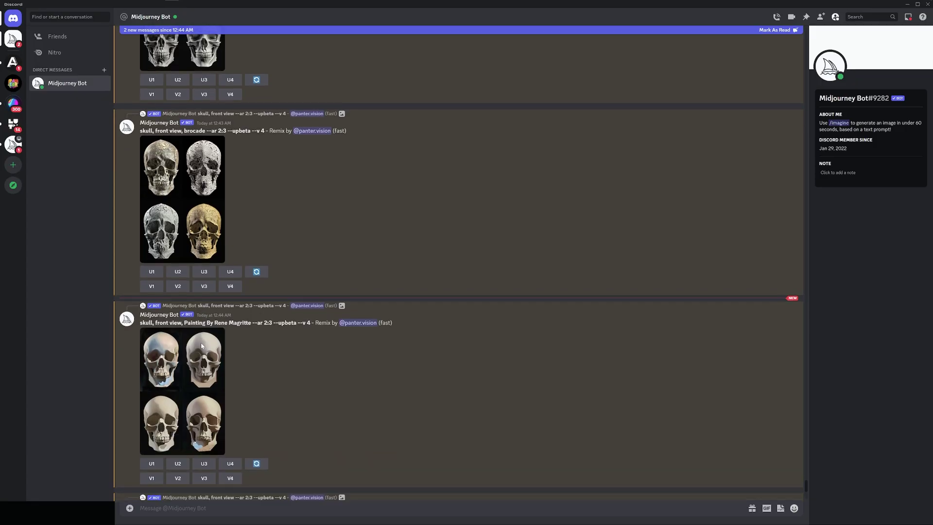
{"action": "scroll", "coordinate": [213, 347], "scroll_direction": "down", "scroll_amount": 3}
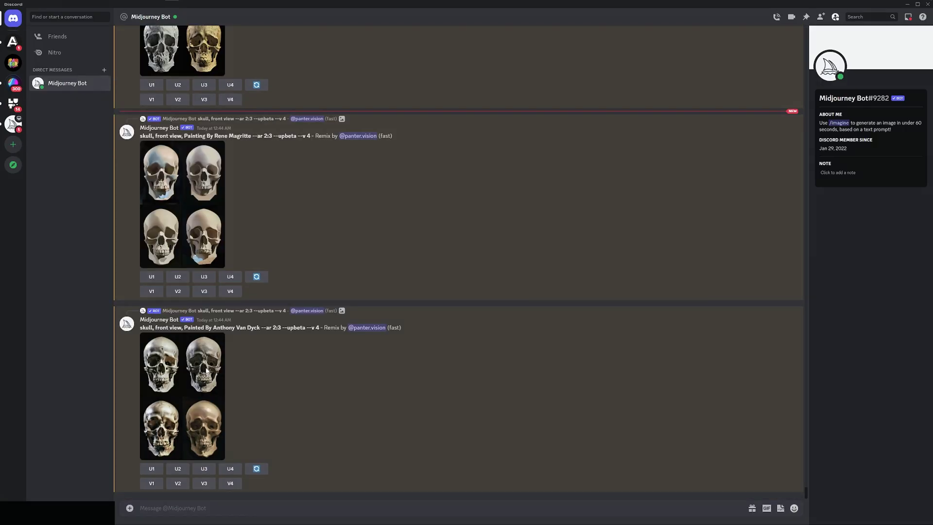
{"action": "left_click", "coordinate": [207, 370]}
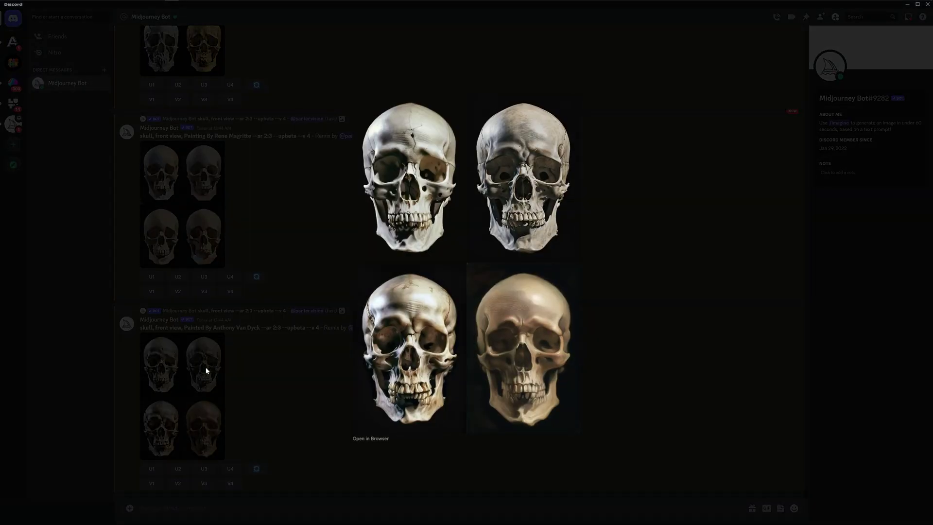
{"action": "left_click", "coordinate": [206, 371]}
{"action": "scroll", "coordinate": [296, 371], "scroll_direction": "down", "scroll_amount": 15}
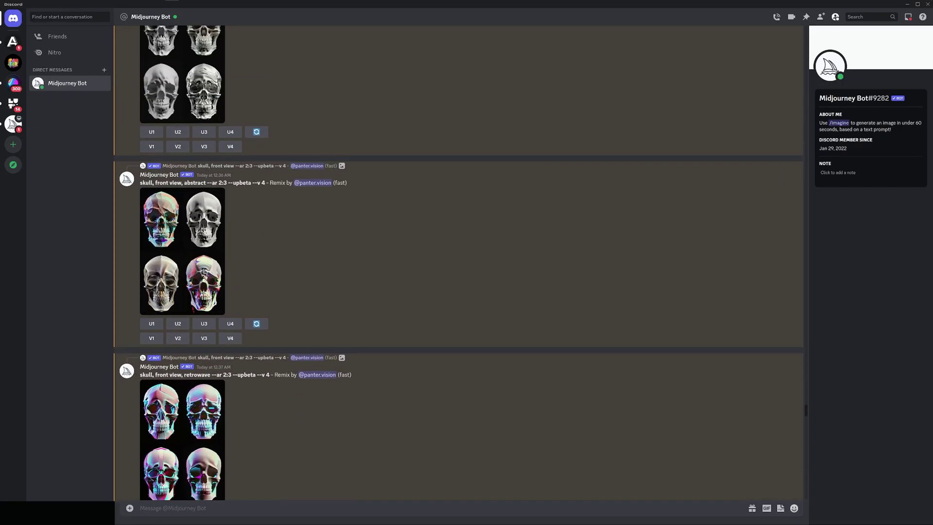
{"action": "scroll", "coordinate": [296, 371], "scroll_direction": "up", "scroll_amount": 12}
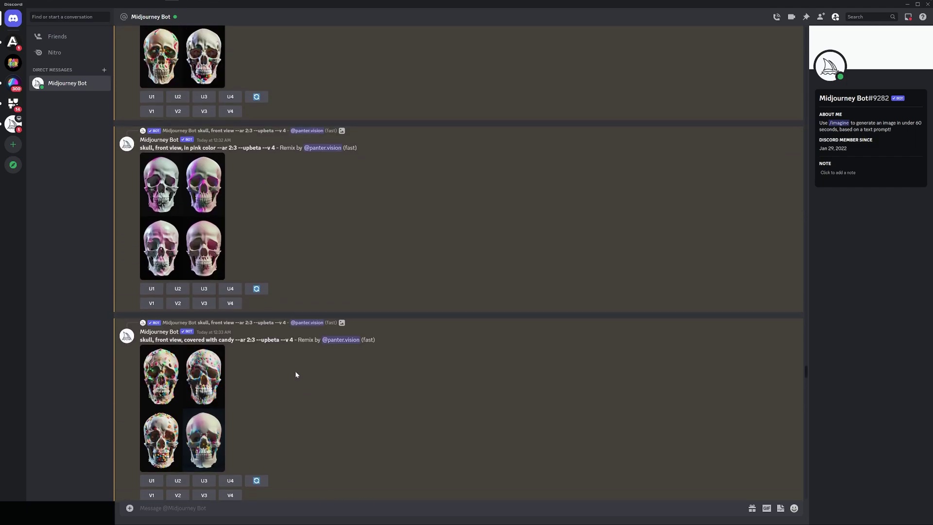
{"action": "scroll", "coordinate": [295, 371], "scroll_direction": "up", "scroll_amount": 10}
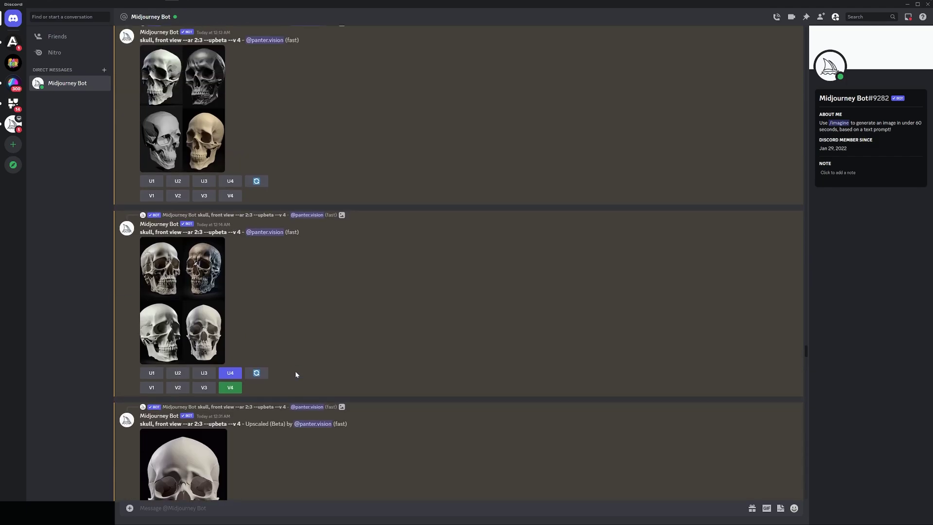
{"action": "scroll", "coordinate": [295, 374], "scroll_direction": "down", "scroll_amount": 20}
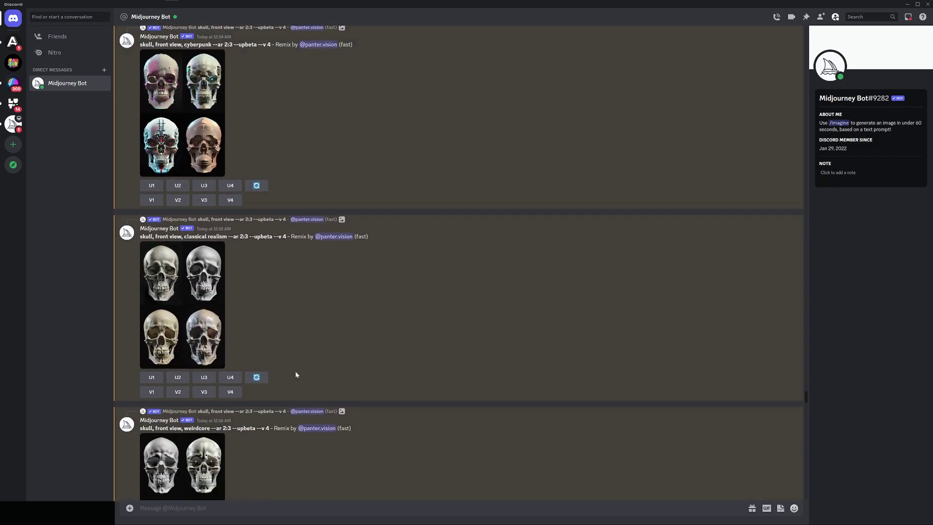
{"action": "scroll", "coordinate": [294, 372], "scroll_direction": "down", "scroll_amount": 10}
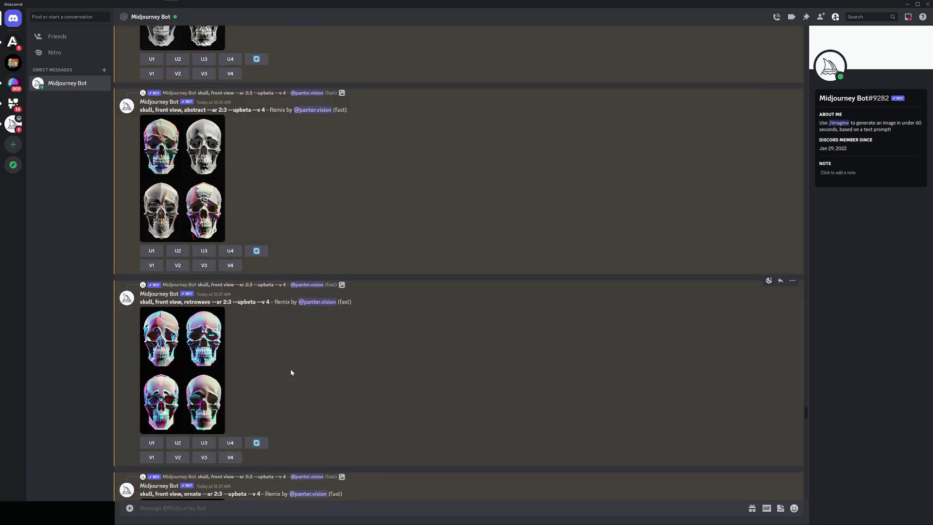